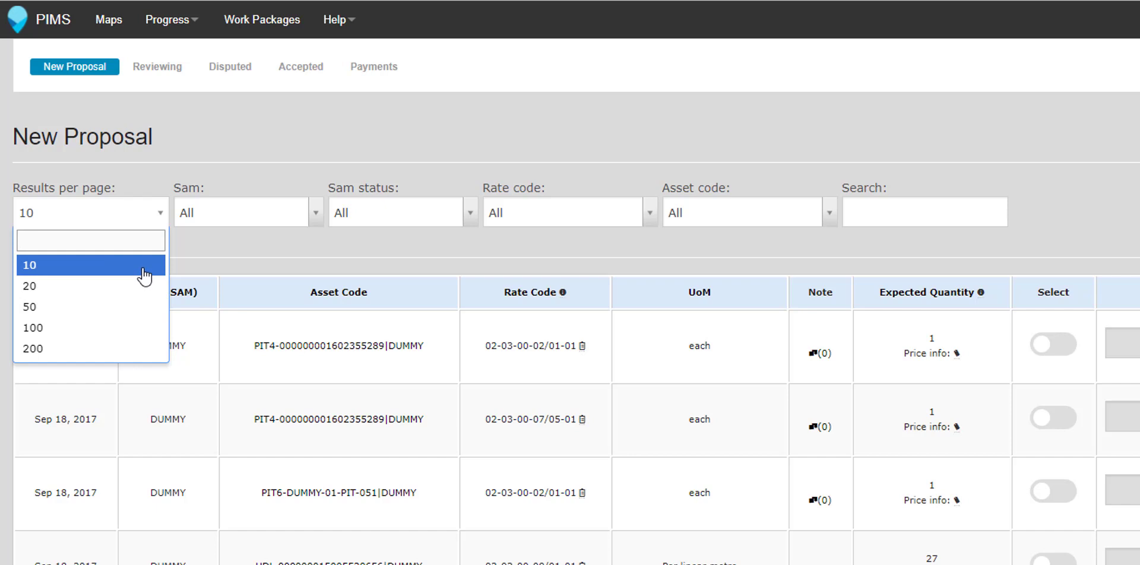
# Examine the choices offered by the results-per-page, Sam, Sam status, rate code and asset code filters
pyautogui.click(183, 251)
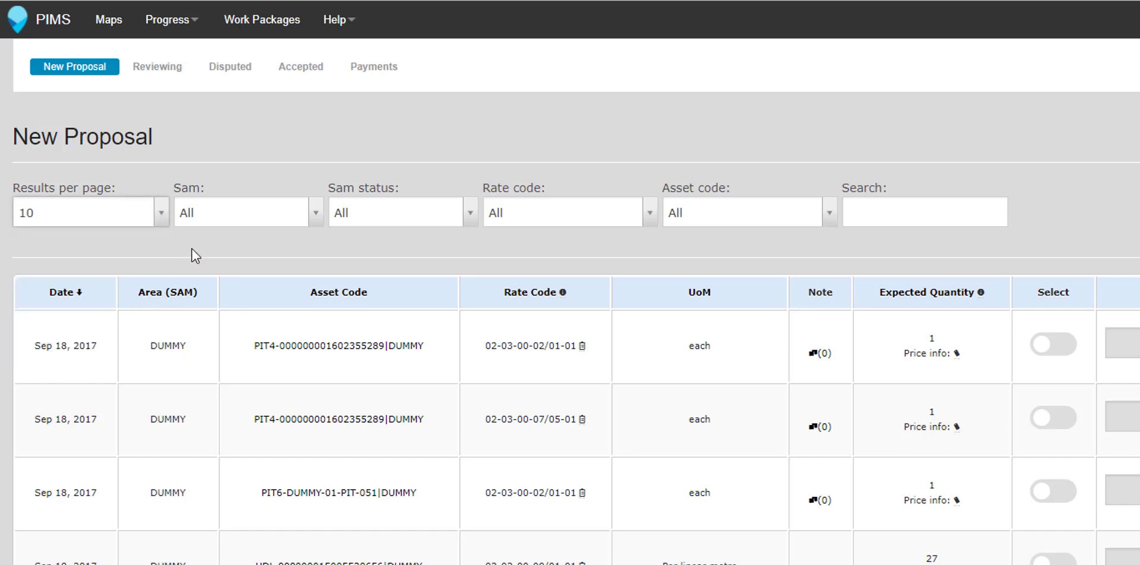
pyautogui.click(289, 214)
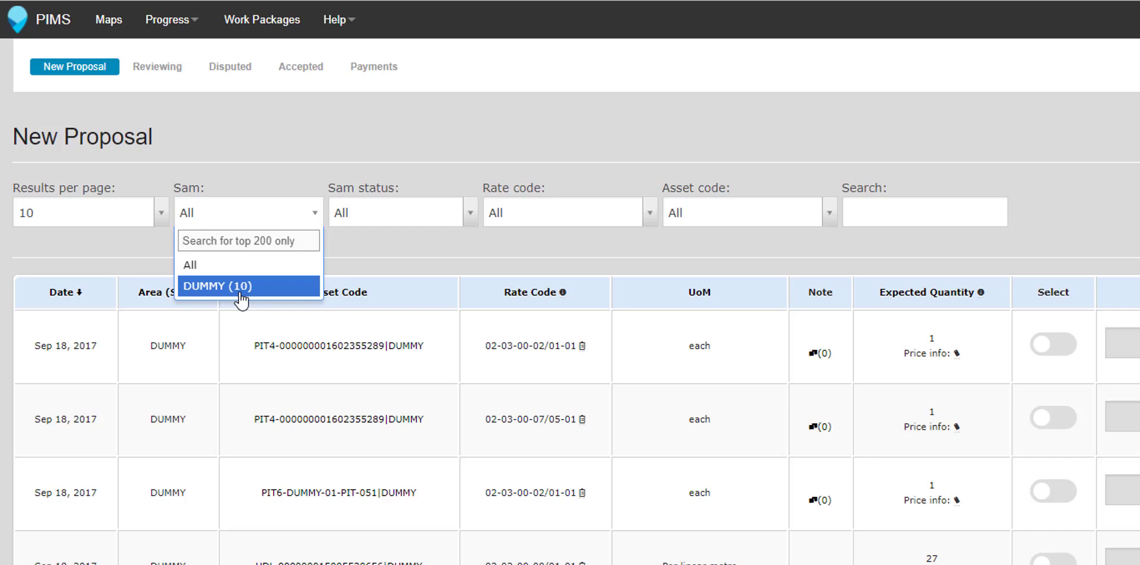
pyautogui.click(395, 217)
pyautogui.click(394, 218)
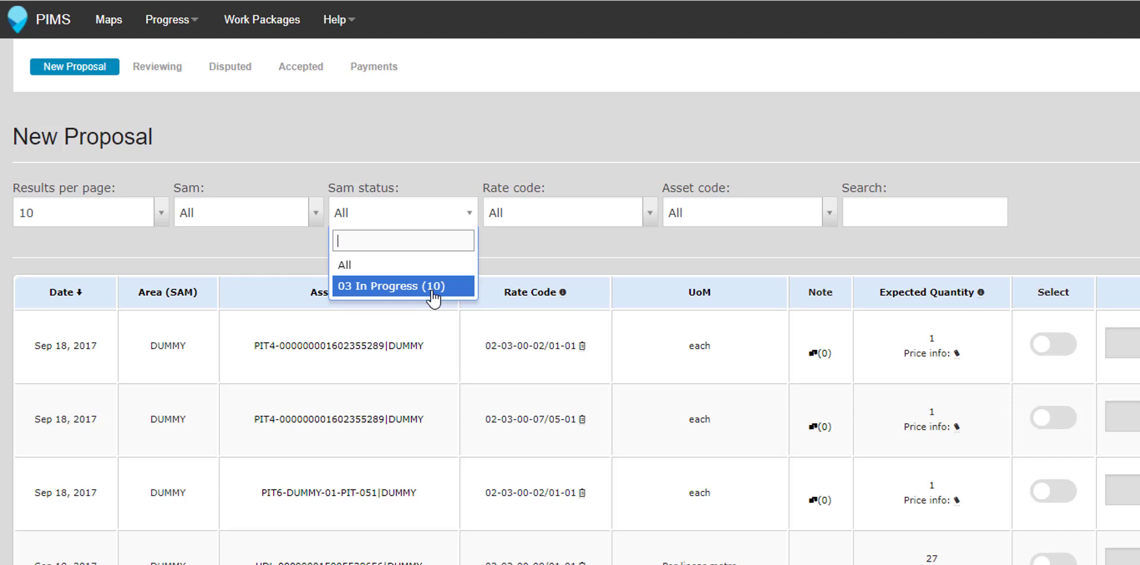
pyautogui.click(562, 214)
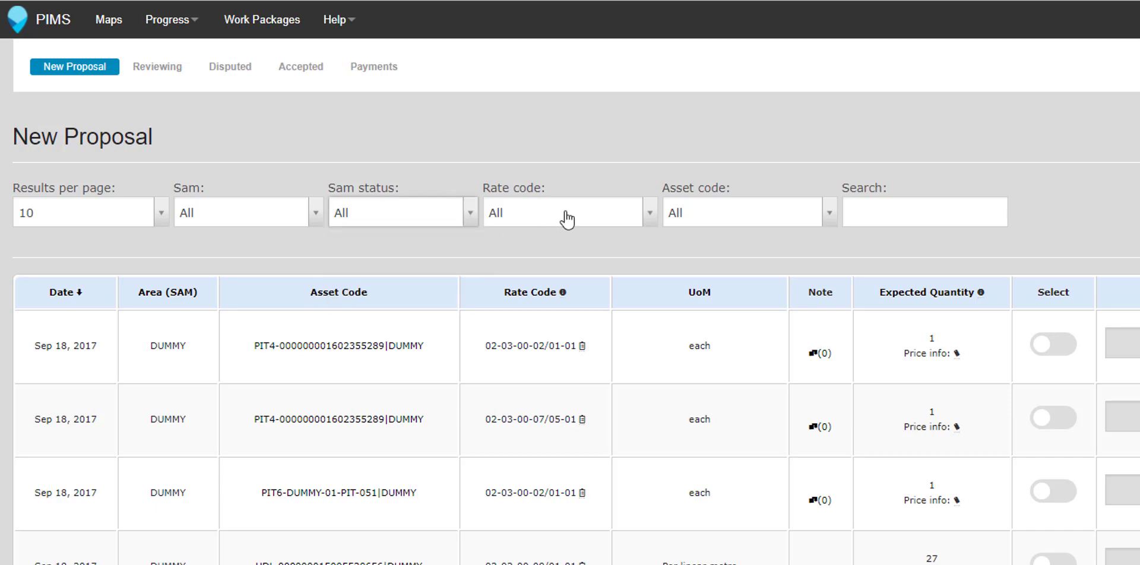
pyautogui.click(564, 214)
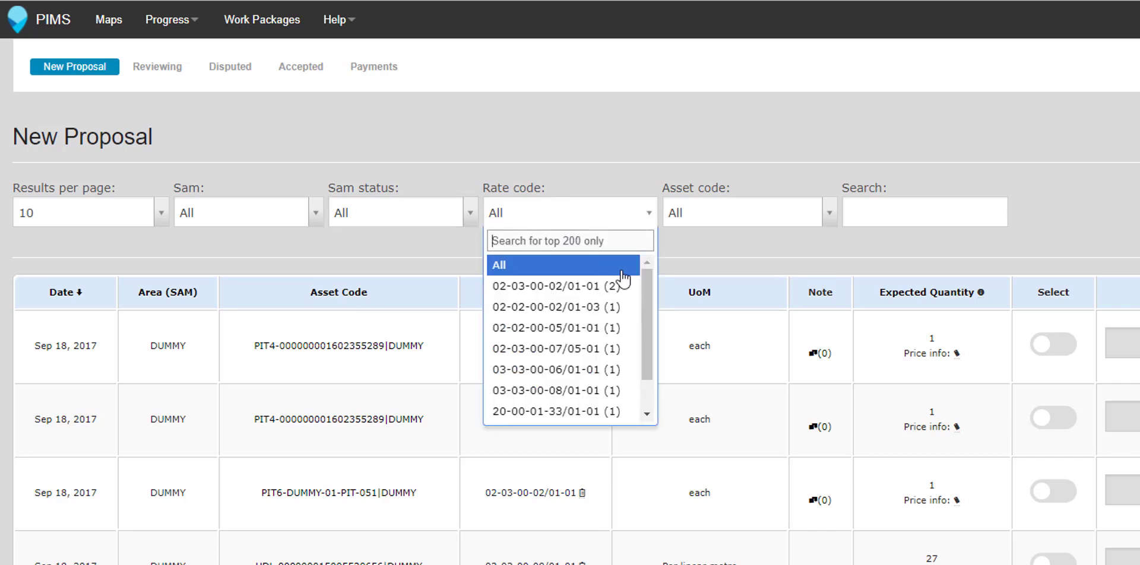
pyautogui.moveTo(647, 298)
pyautogui.mouseDown()
pyautogui.moveTo(647, 320)
pyautogui.moveTo(649, 299)
pyautogui.mouseUp()
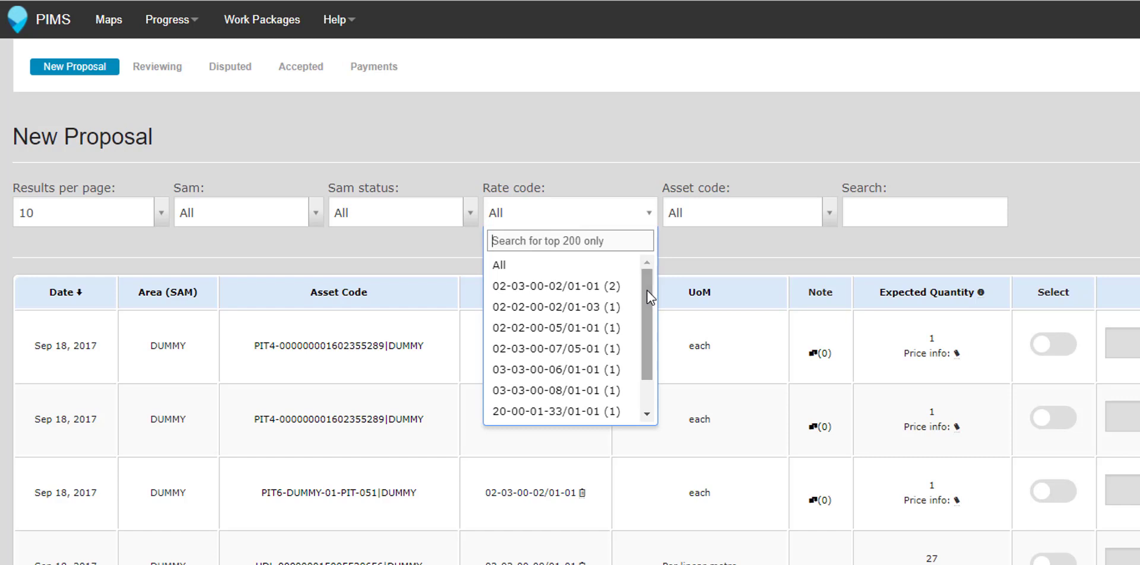
pyautogui.click(754, 215)
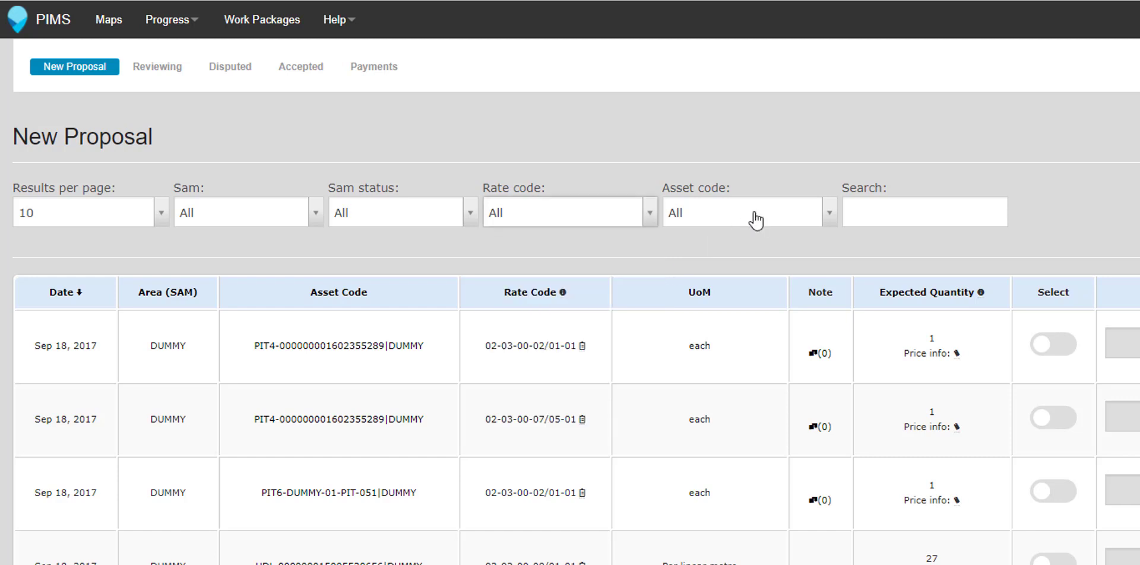
pyautogui.click(755, 215)
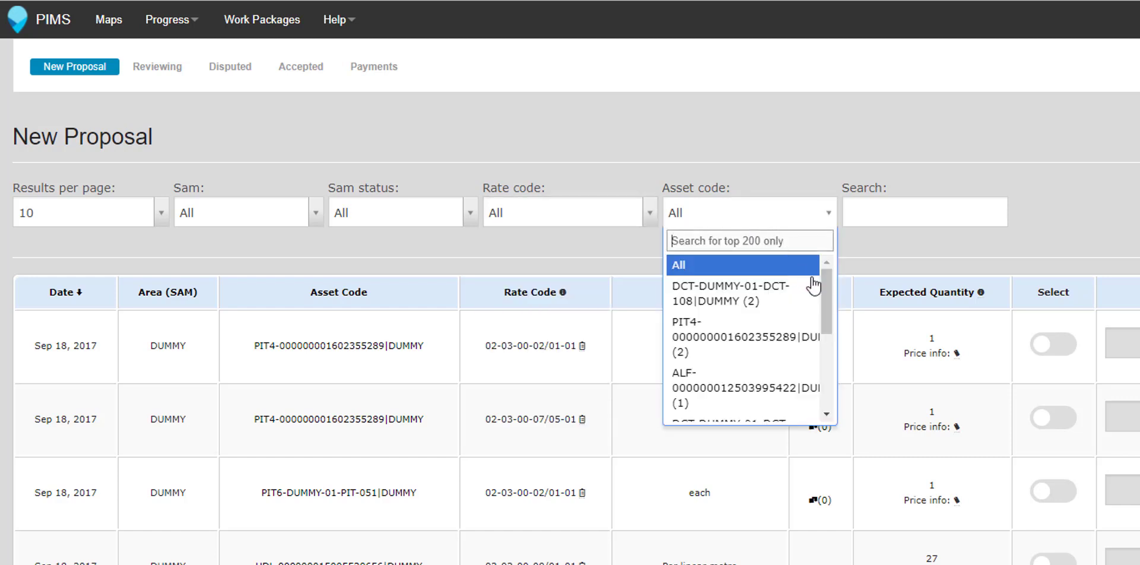
pyautogui.moveTo(831, 297); pyautogui.dragTo(835, 335)
pyautogui.click(918, 244)
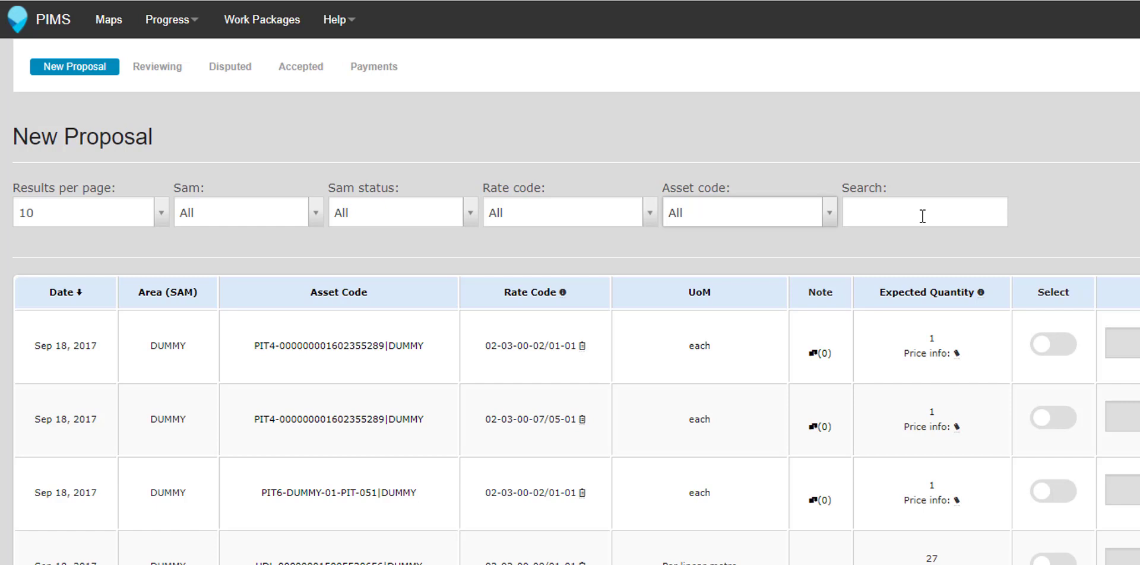
pyautogui.click(822, 211)
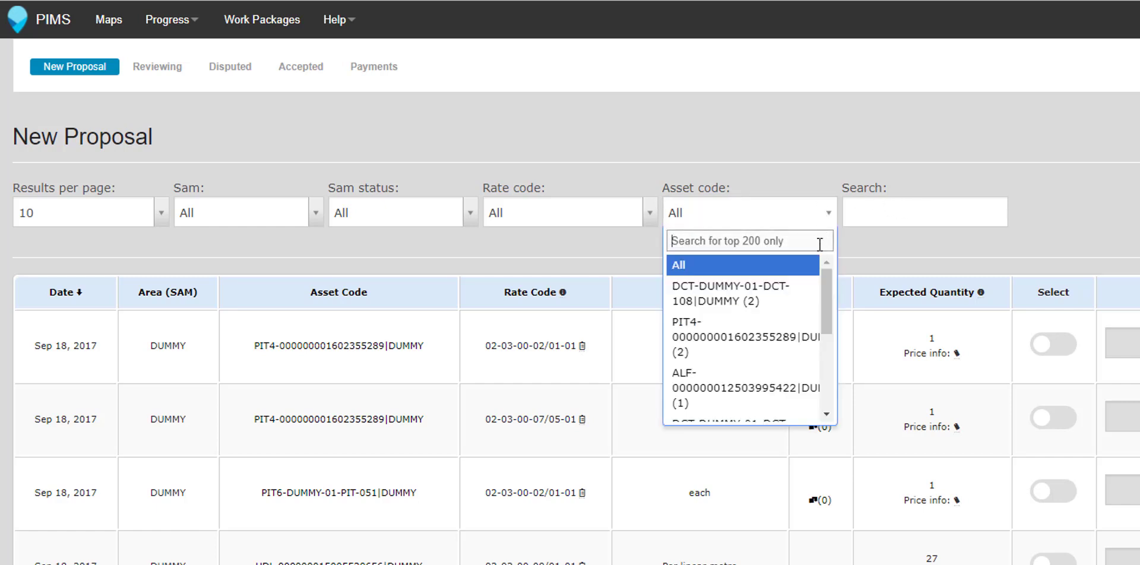
pyautogui.click(849, 250)
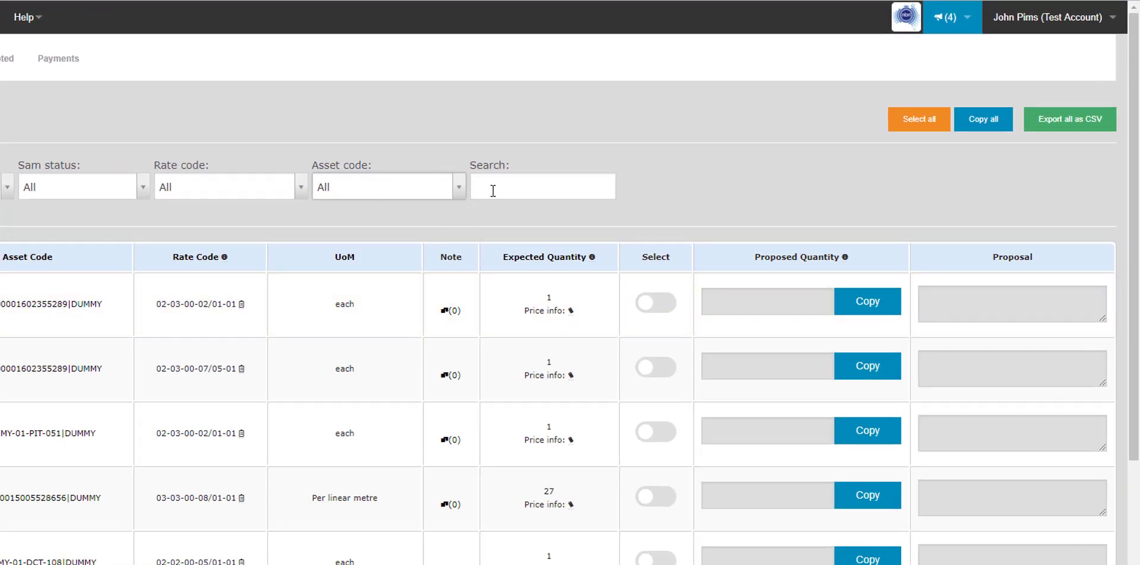
# Search the new proposal claims for "DCT"
pyautogui.click(492, 190)
pyautogui.write('DCT')
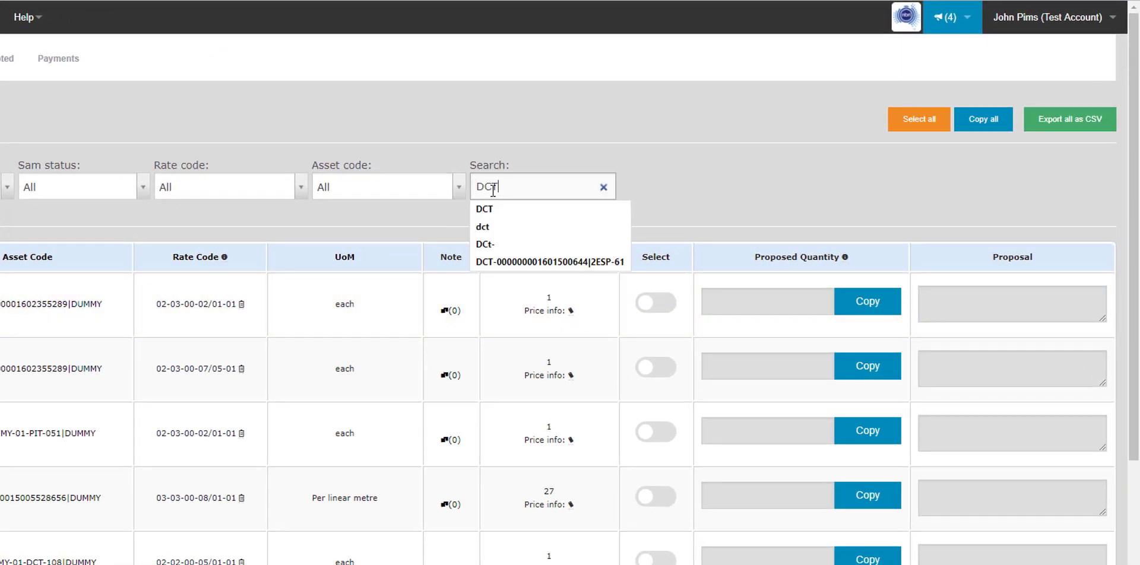
pyautogui.press('Return')
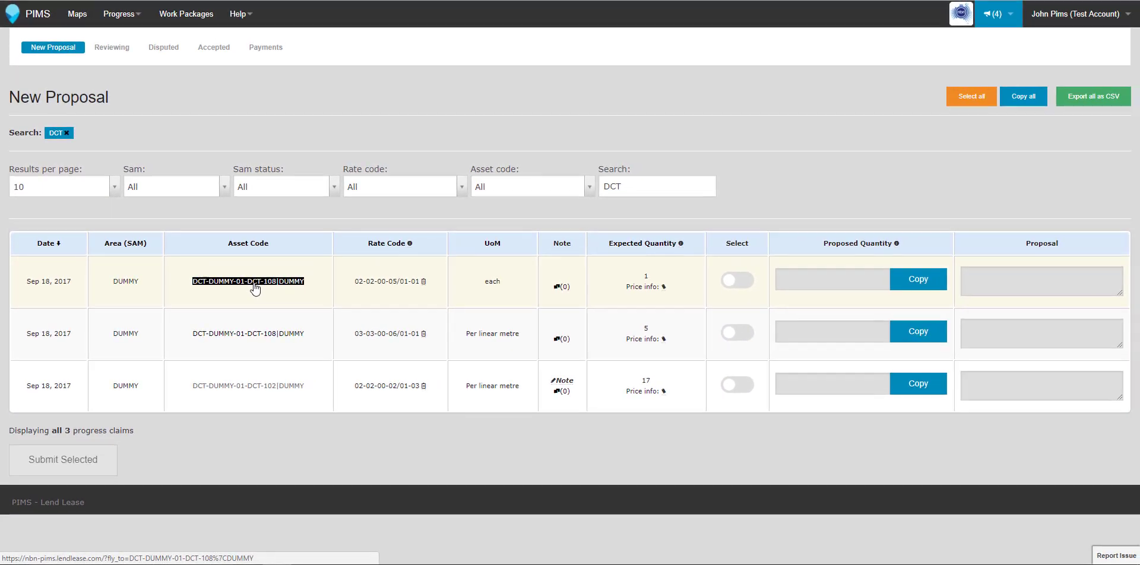
# Open asset DCT-DUMMY-01-DCT-108|DUMMY on the map and review its progress entry dated 2017-09-18
pyautogui.click(248, 282)
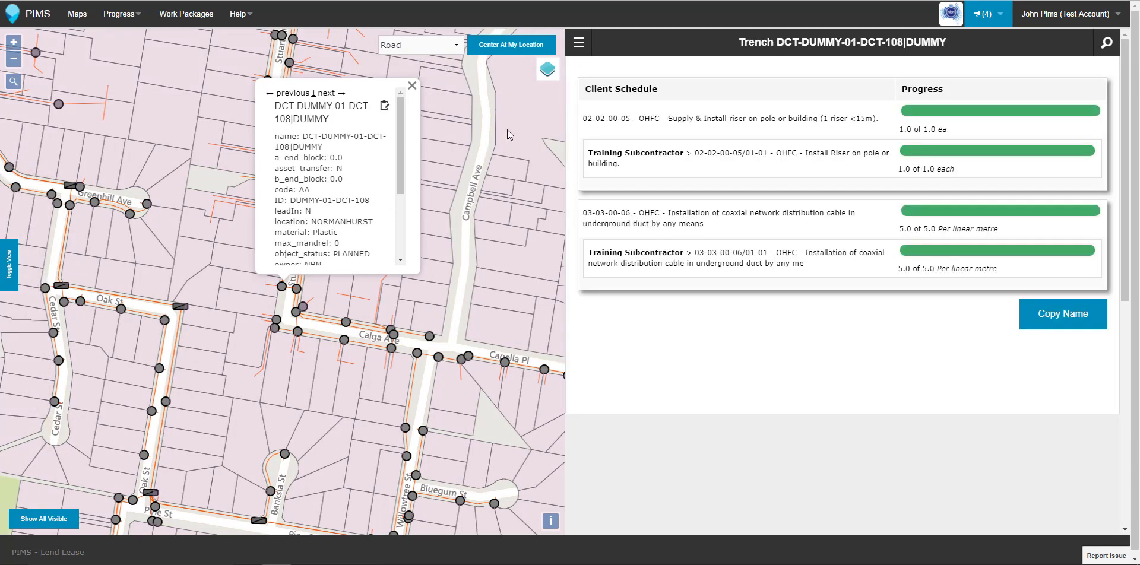
pyautogui.click(579, 43)
pyautogui.click(595, 179)
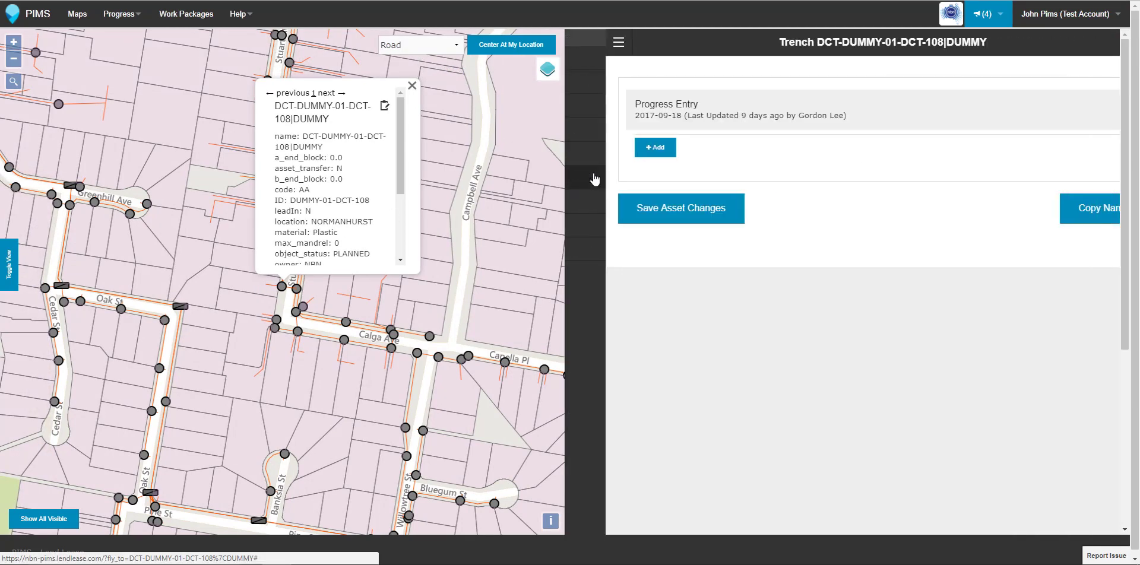
pyautogui.click(674, 117)
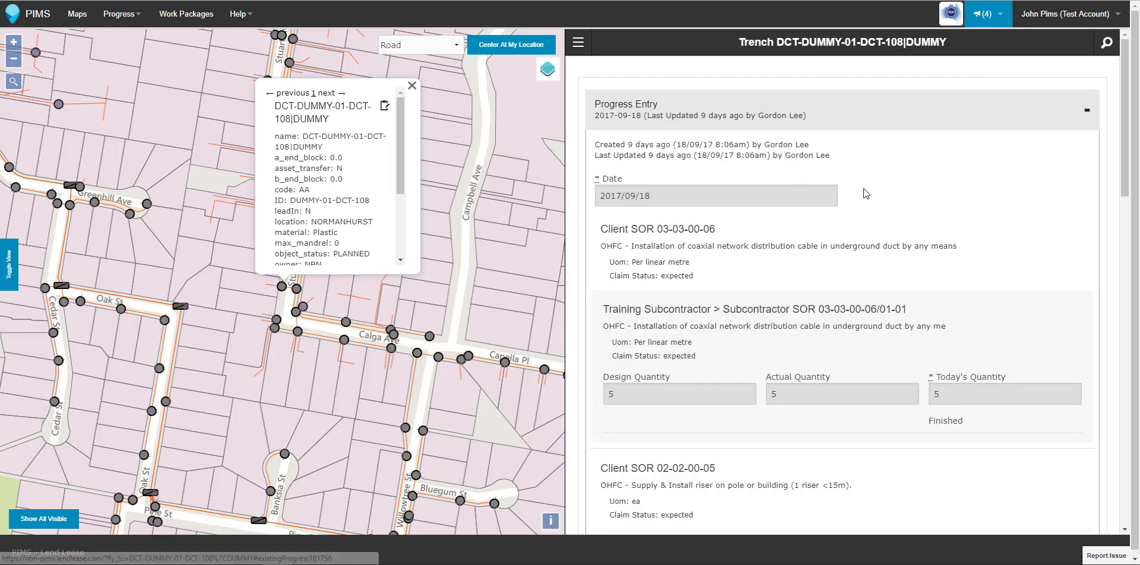
pyautogui.scroll(-3, 903, 207)
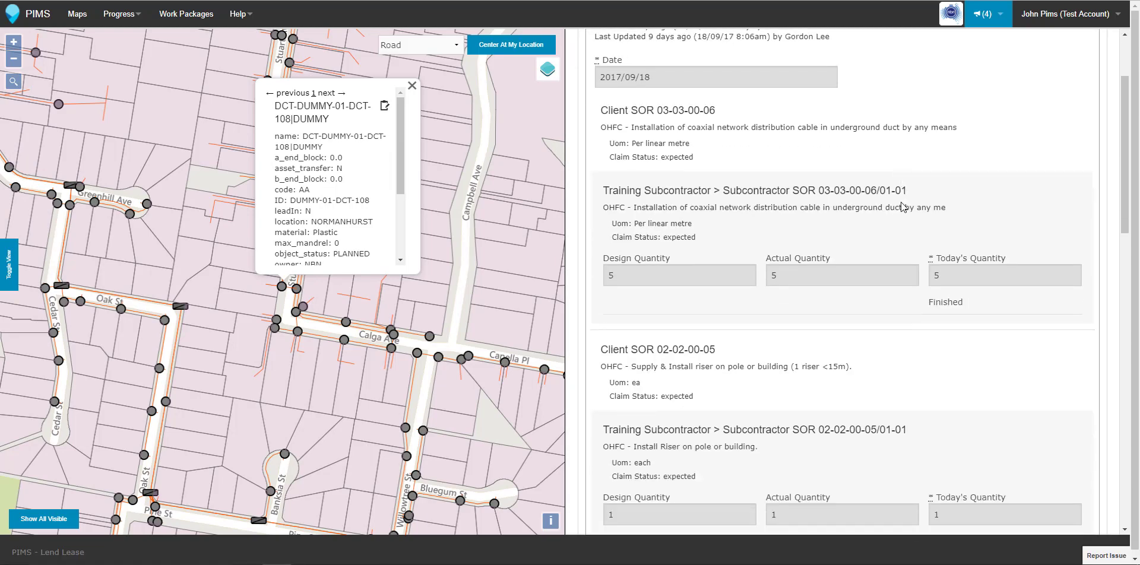
pyautogui.scroll(3, 903, 206)
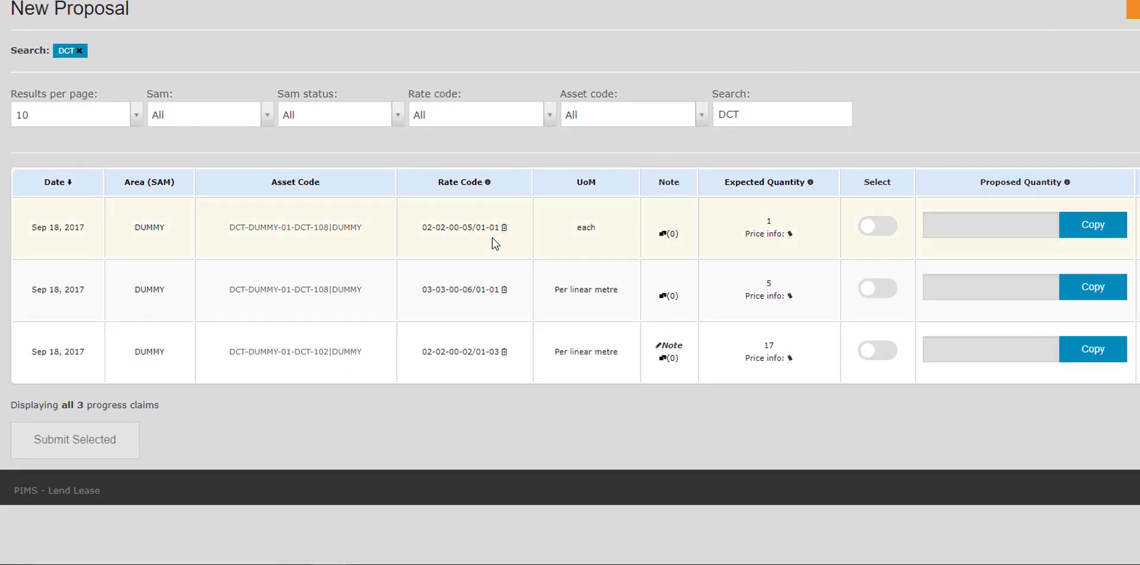
pyautogui.moveTo(505, 228)
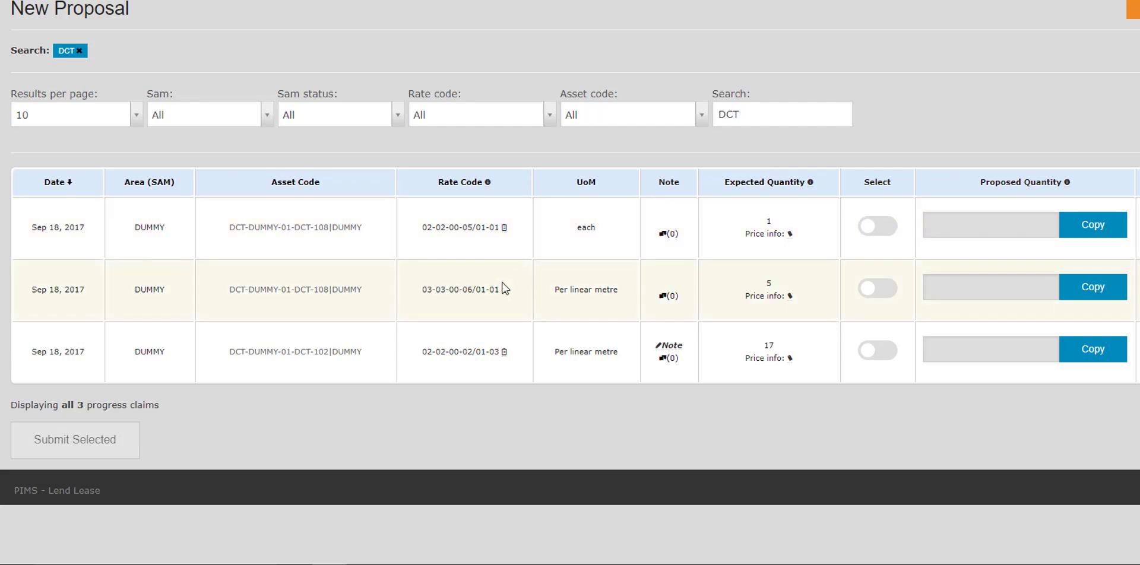
pyautogui.moveTo(505, 291)
pyautogui.moveTo(665, 350)
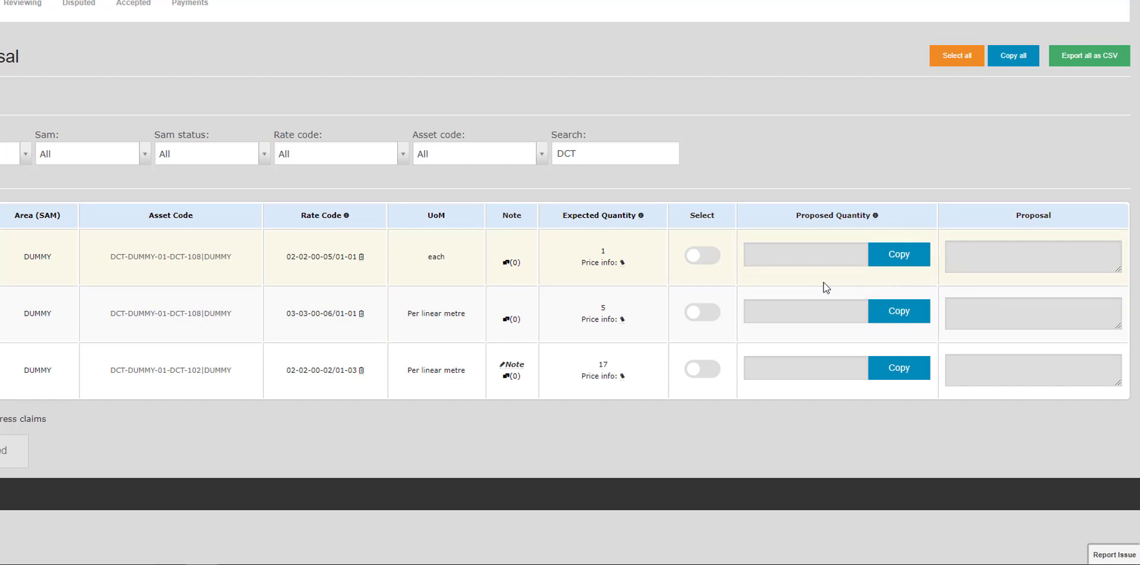
pyautogui.click(705, 266)
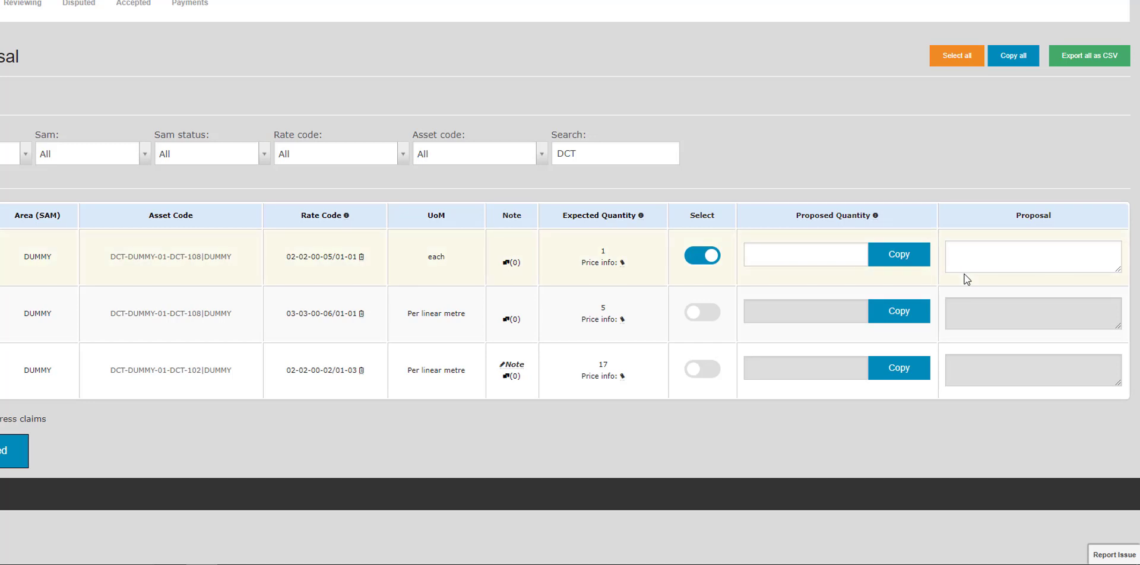
pyautogui.click(704, 266)
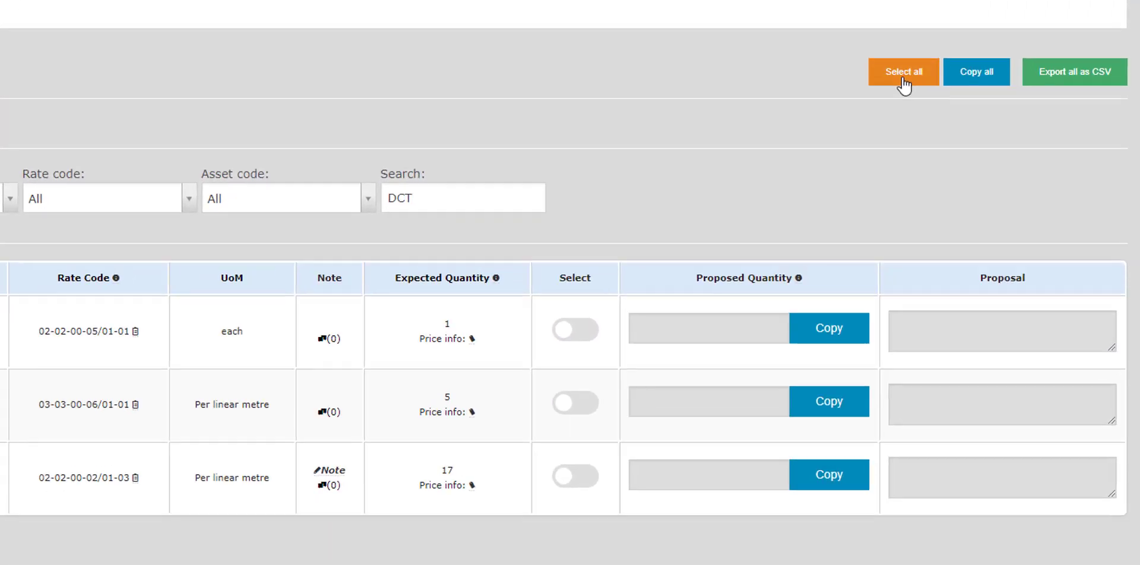
pyautogui.click(955, 58)
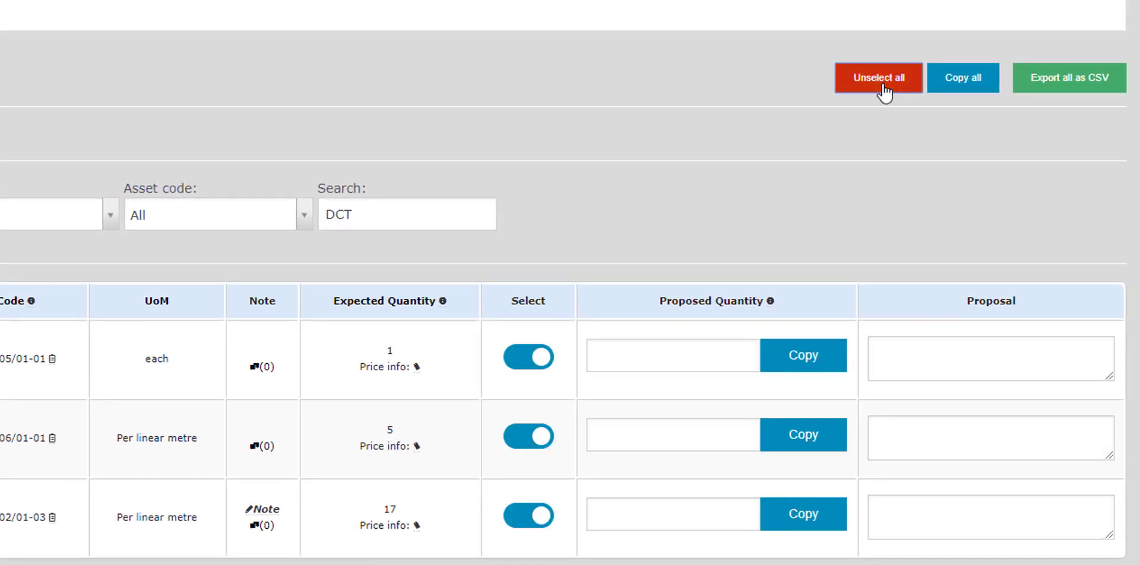
pyautogui.click(883, 87)
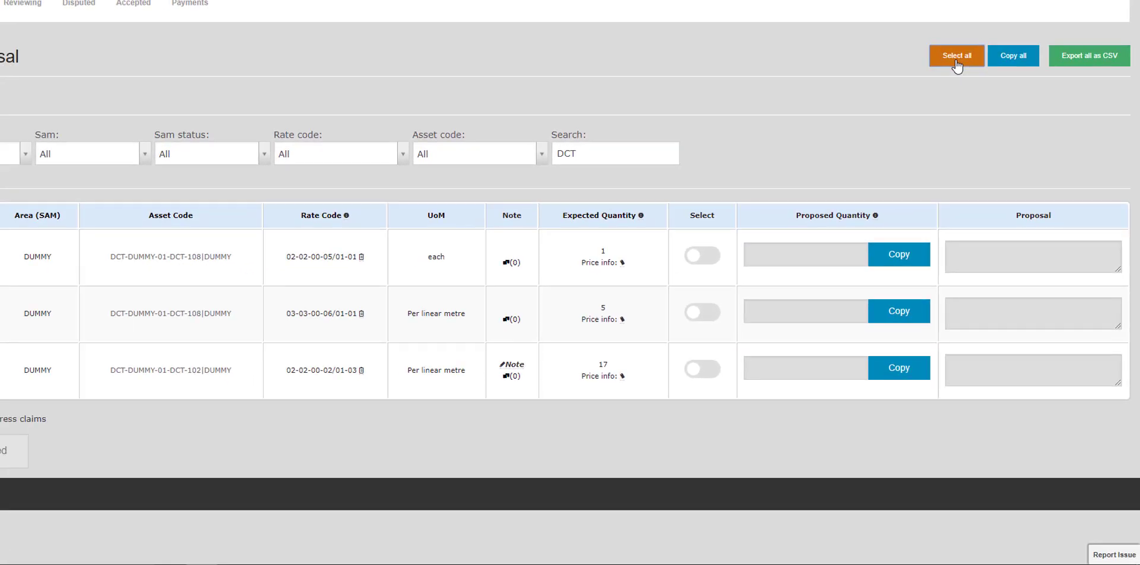
# Select both DCT-DUMMY-01-DCT-108|DUMMY claims and copy the expected quantities into the proposed quantities for all listed claims
pyautogui.click(704, 257)
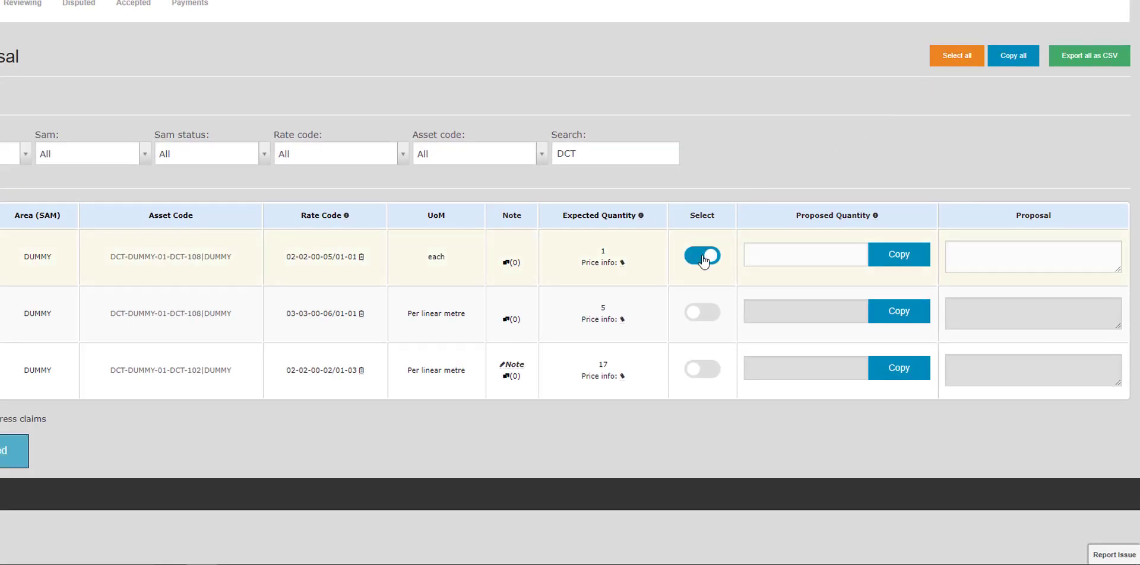
pyautogui.click(705, 313)
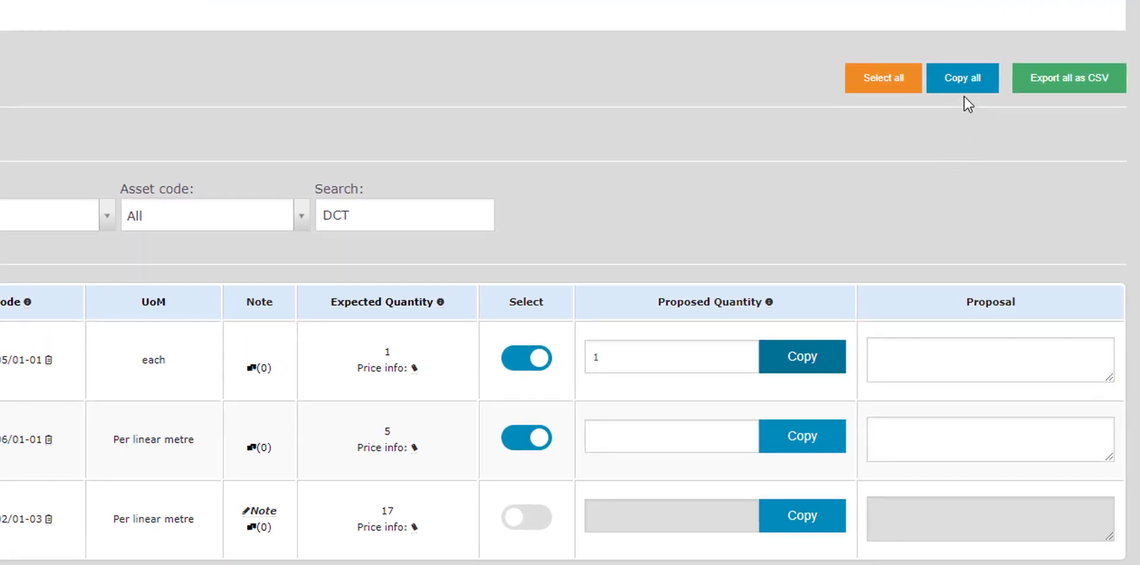
pyautogui.click(968, 95)
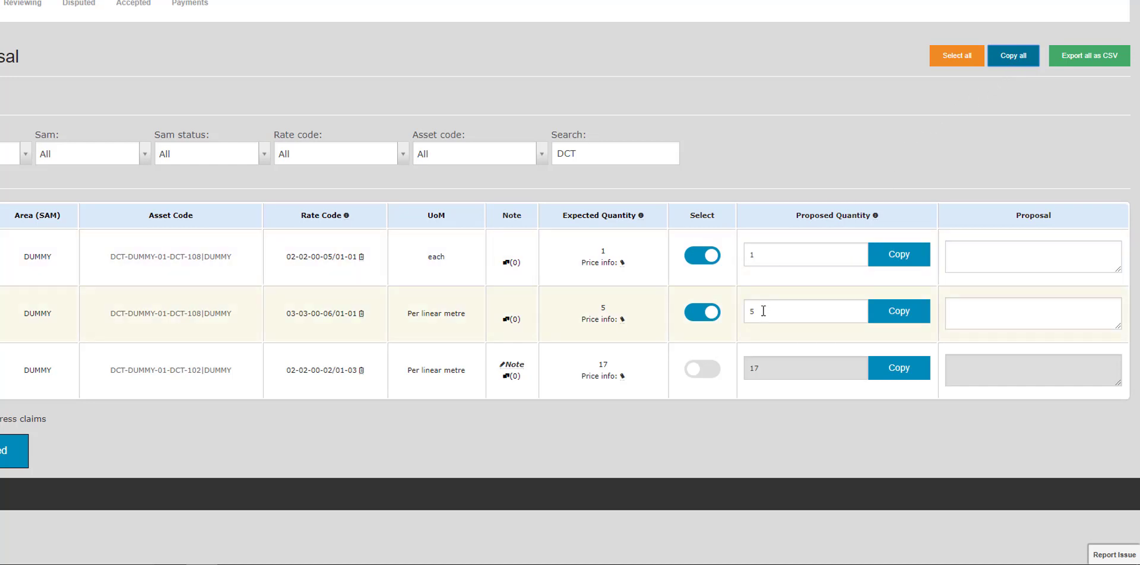
# Propose quantity 4 with the comment "Claim adjustment for actual" on the 03-03-00-06/01-01 claim, and submit the selected claims
pyautogui.moveTo(764, 311); pyautogui.dragTo(741, 318)
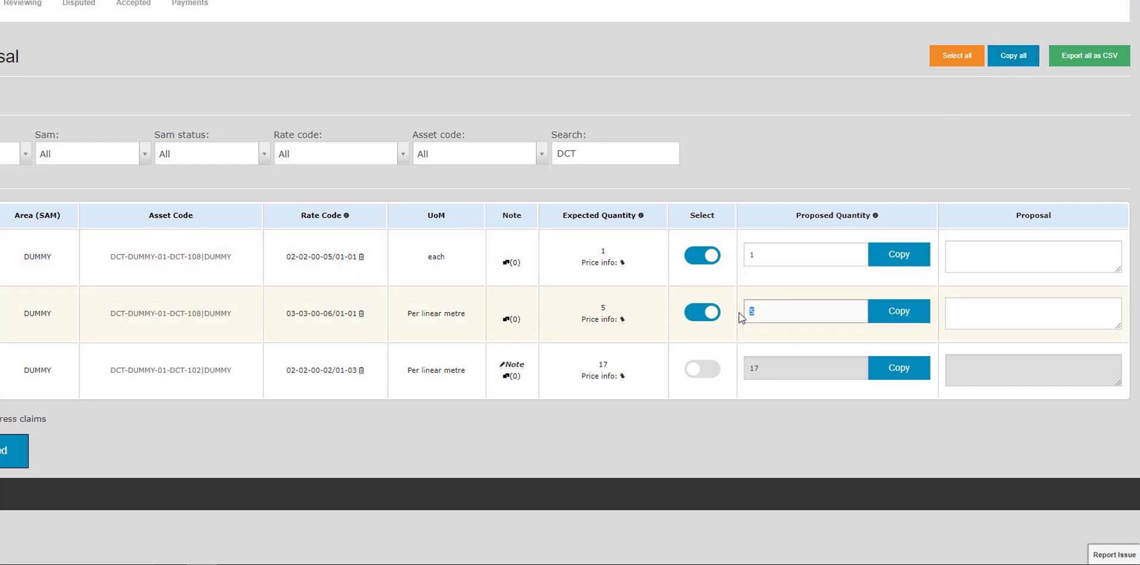
pyautogui.write('4')
pyautogui.click(984, 313)
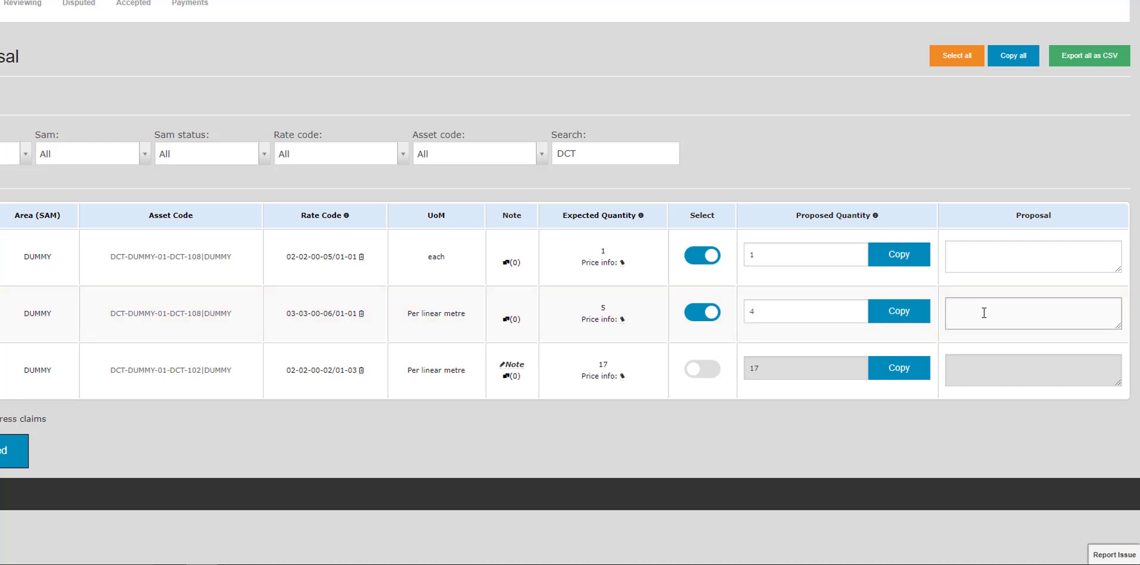
pyautogui.write('Claim adjustment for actual')
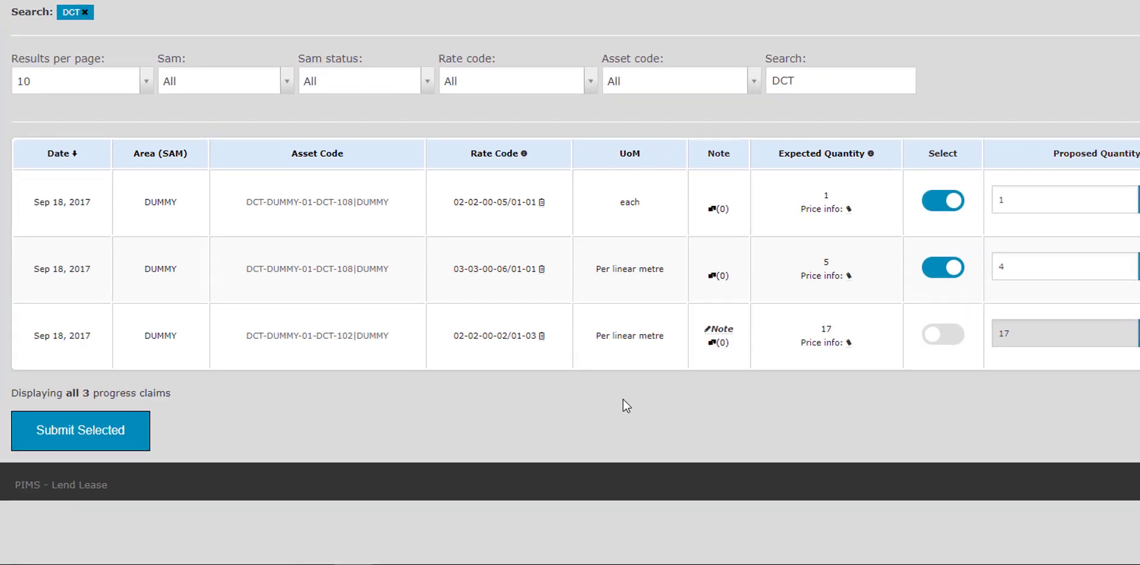
pyautogui.click(143, 450)
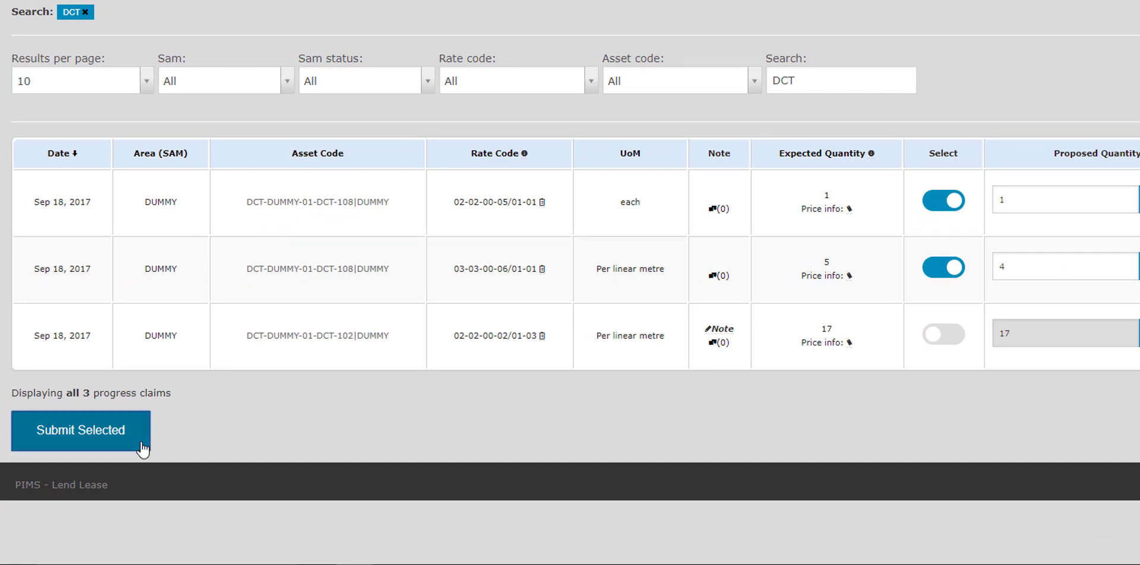